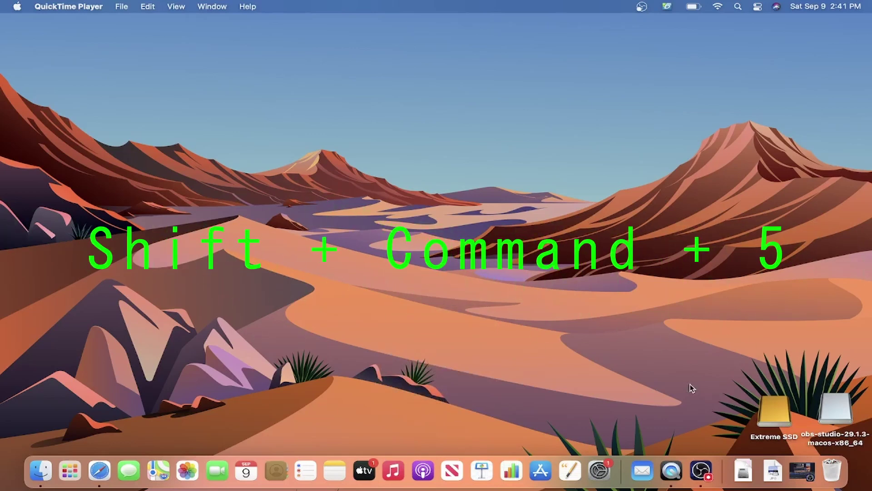
Switch to Record Selected Portion and shrink the recording area by dragging its top edge and top-left corner
key("shift+super+5")
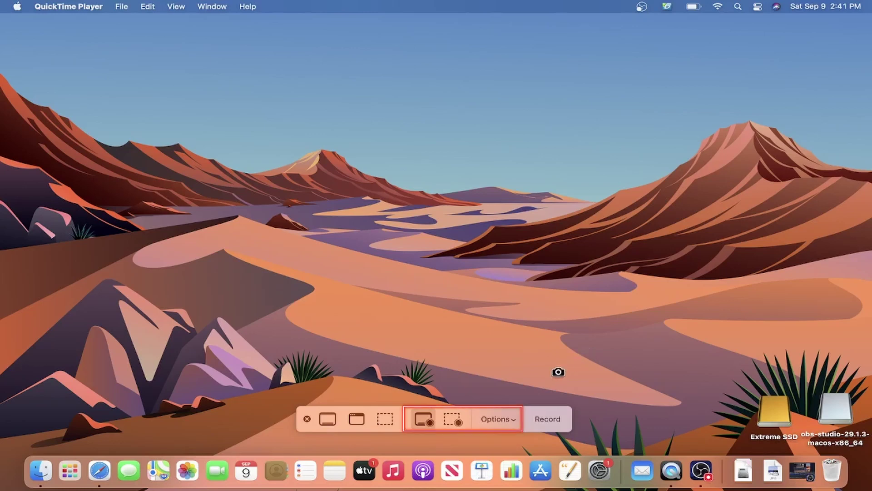
left_click(444, 426)
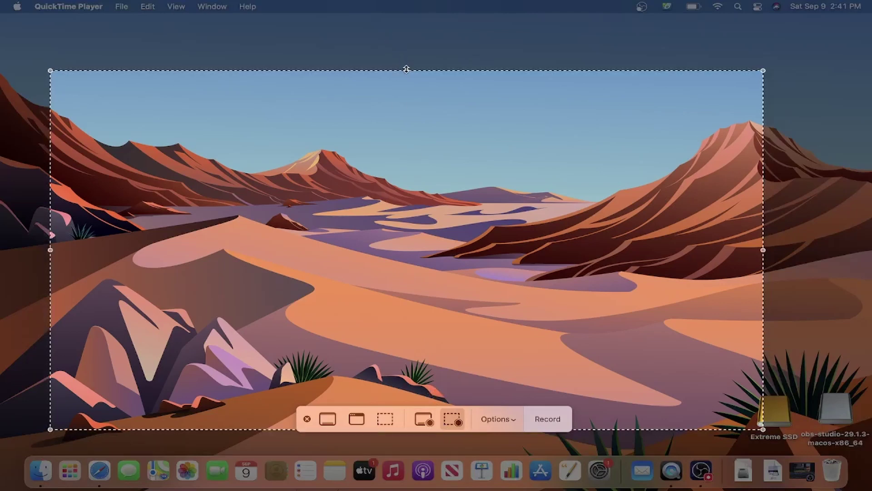
left_click_drag(407, 69, 417, 118)
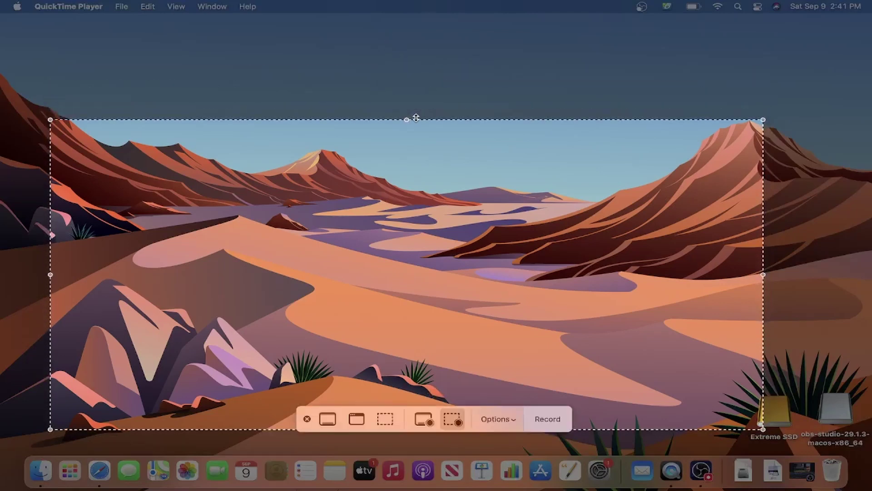
left_click_drag(50, 120, 128, 94)
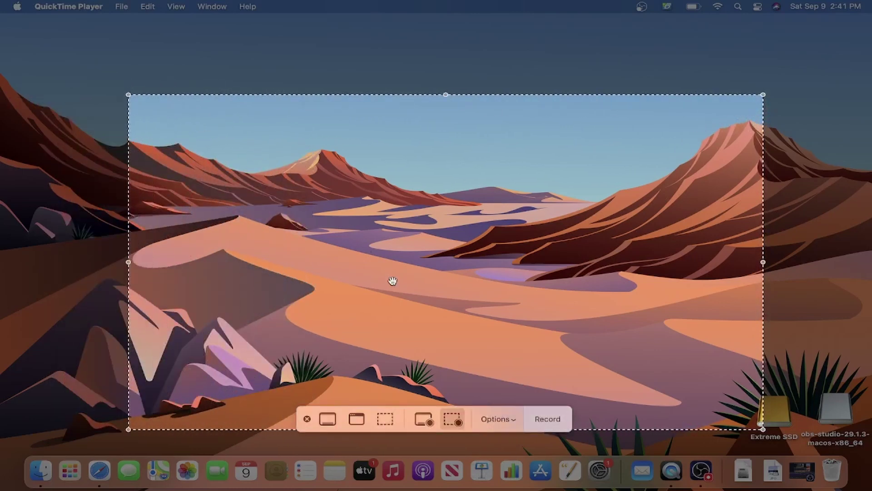
Try the Record Entire Screen, Capture Selected Portion and Capture Selected Window modes
left_click(419, 419)
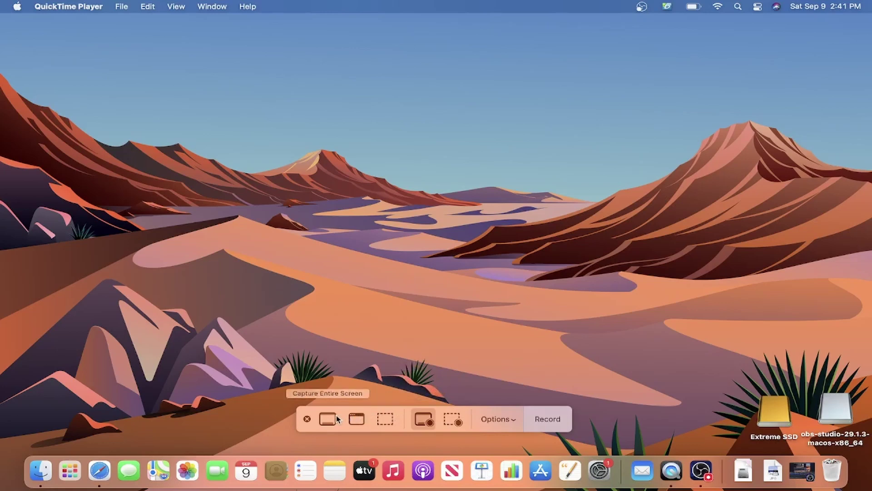
left_click(378, 418)
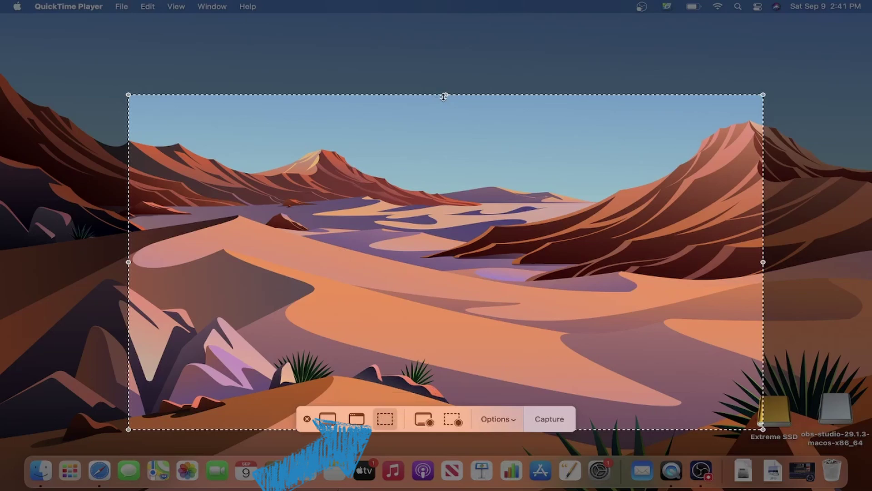
left_click_drag(443, 97, 443, 77)
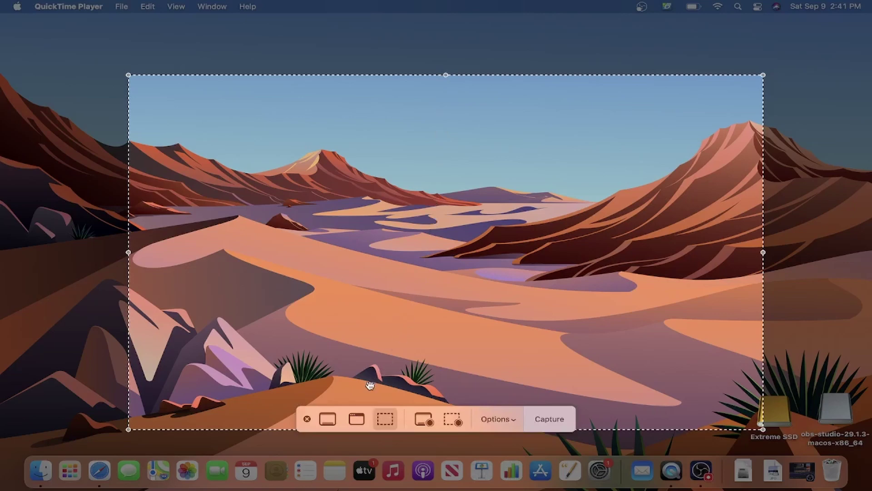
left_click(357, 419)
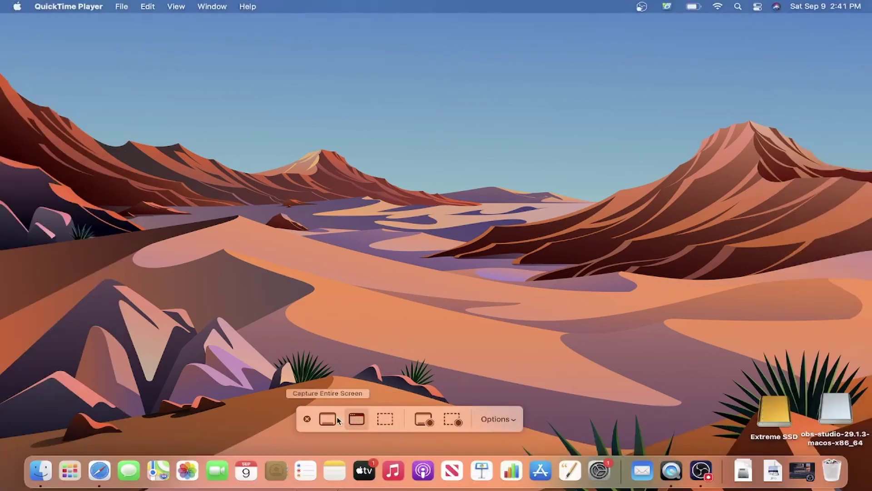
Capture the entire screen as a still and close its preview so it saves
left_click(336, 419)
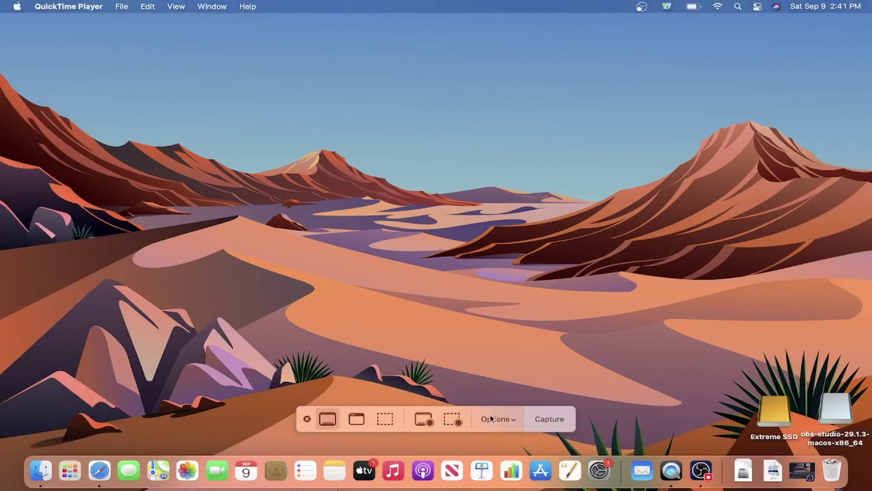
left_click(549, 417)
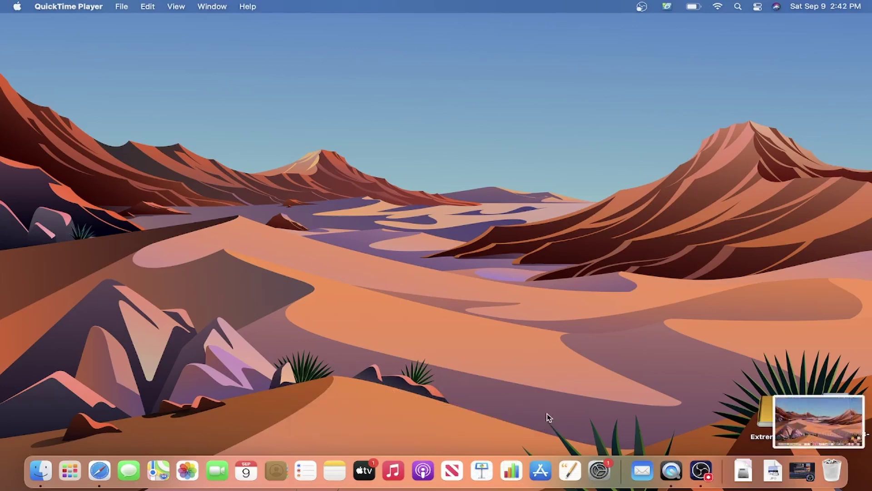
left_click(785, 421)
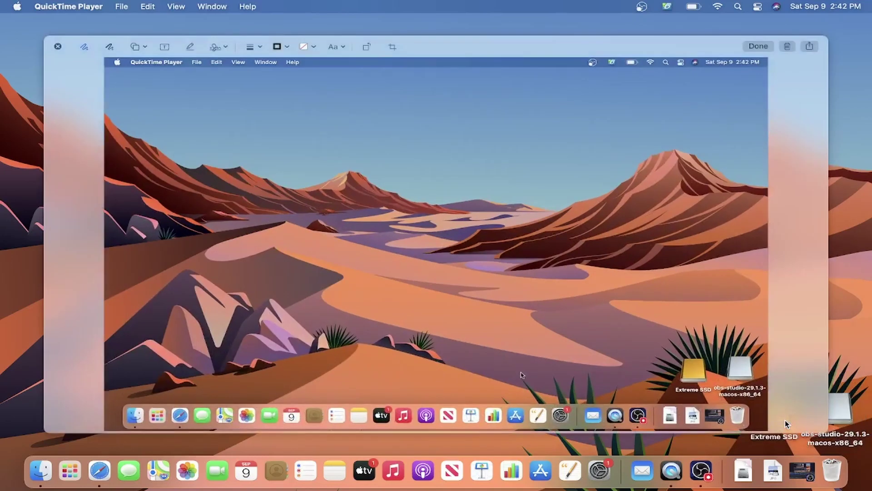
left_click(58, 47)
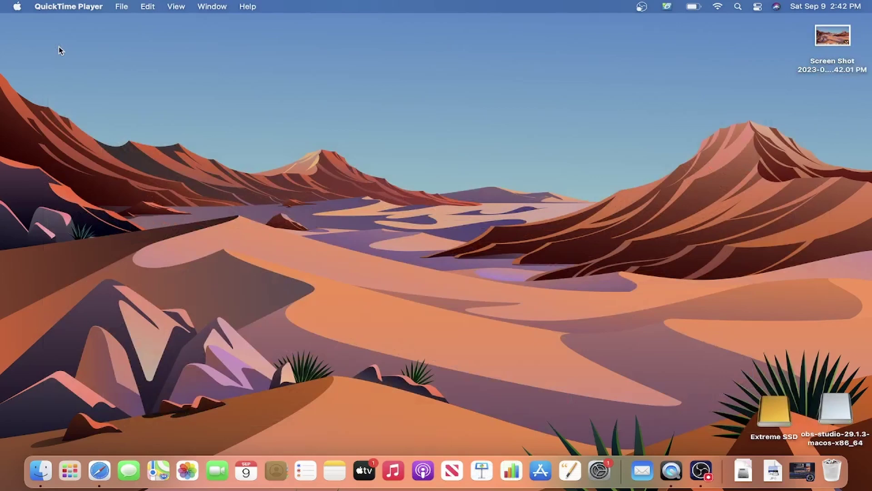
key("super+shift+5")
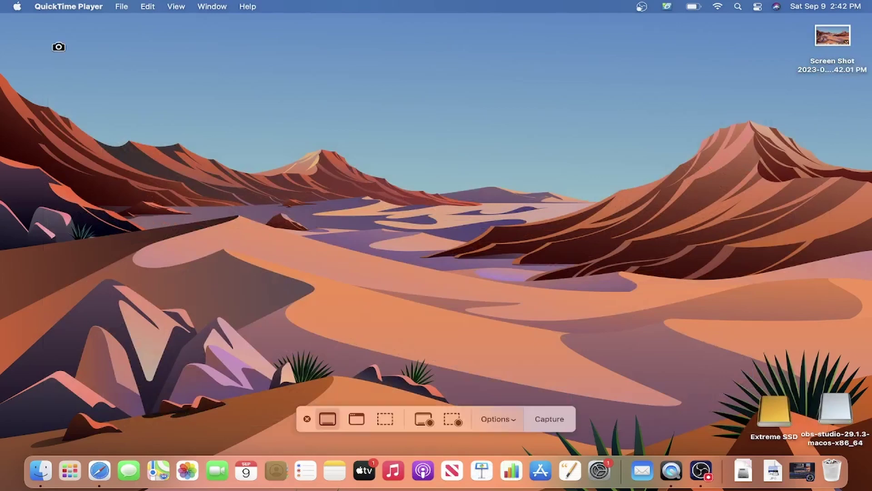
Choose Record Entire Screen and turn on Show Mouse Clicks in Options
left_click(419, 416)
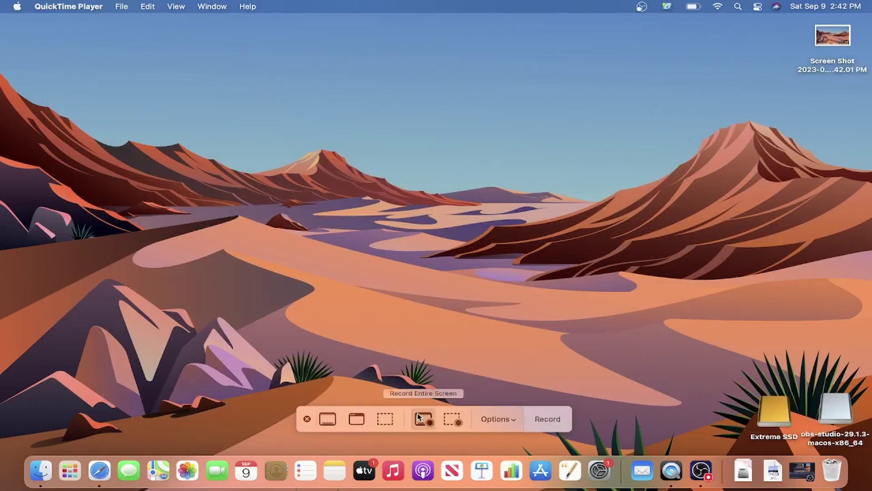
left_click(510, 418)
left_click(511, 418)
left_click(511, 418)
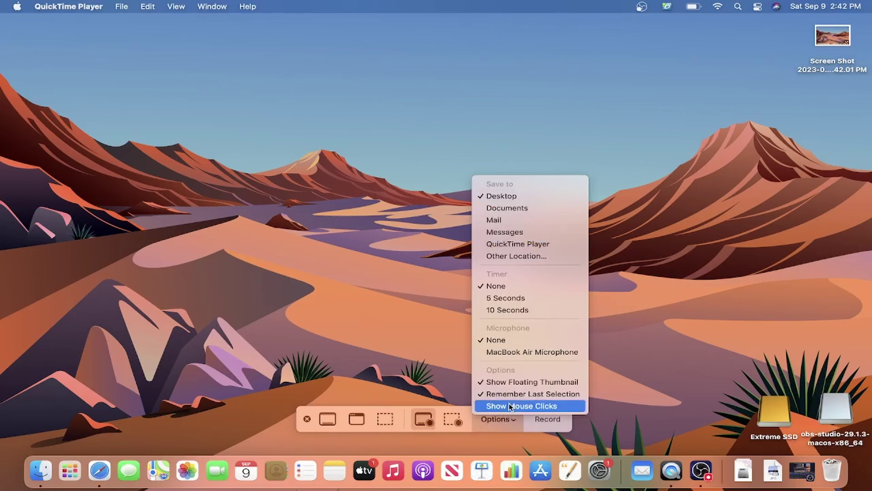
left_click(509, 404)
left_click(510, 417)
left_click(497, 420)
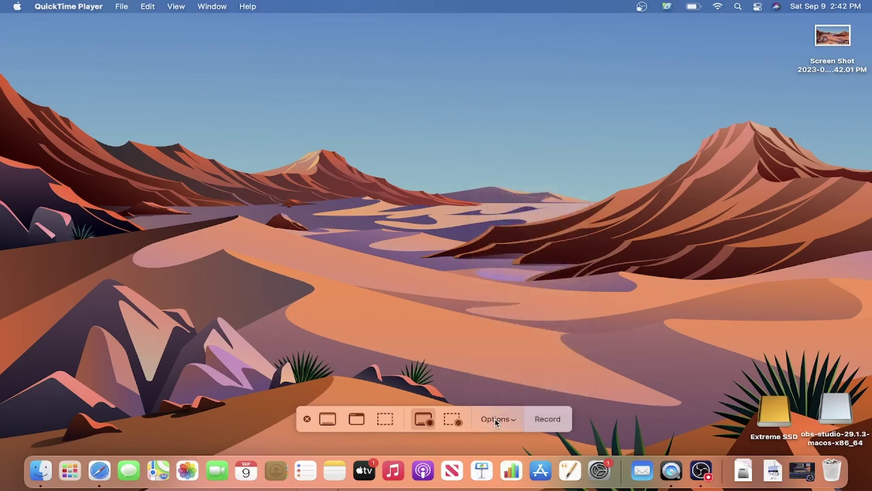
Record the whole screen with a sample desktop click and the Go menu, then stop it
left_click(534, 420)
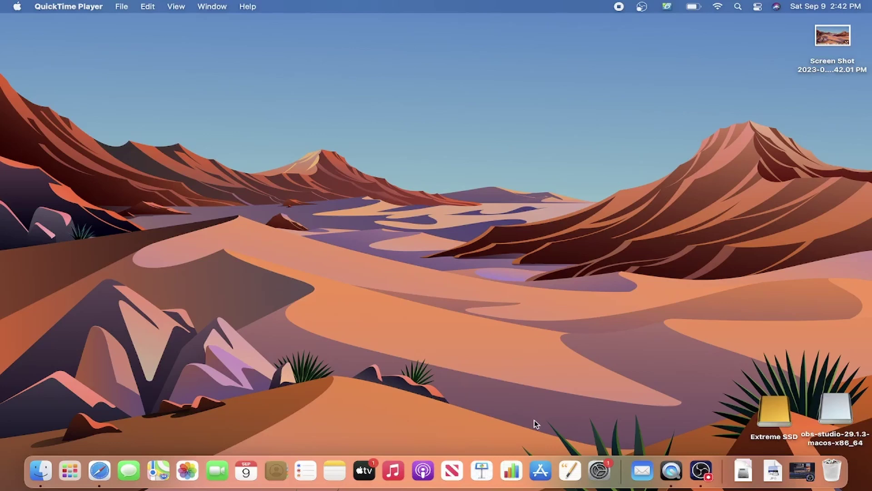
left_click(445, 301)
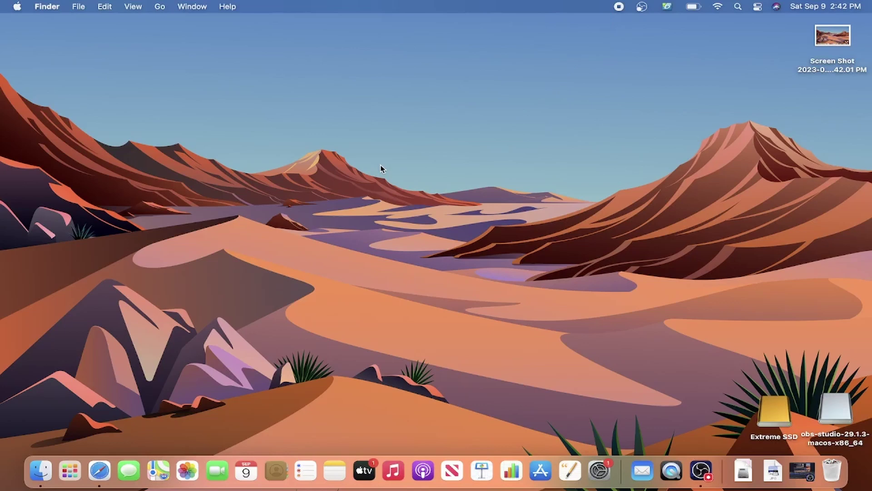
left_click(159, 9)
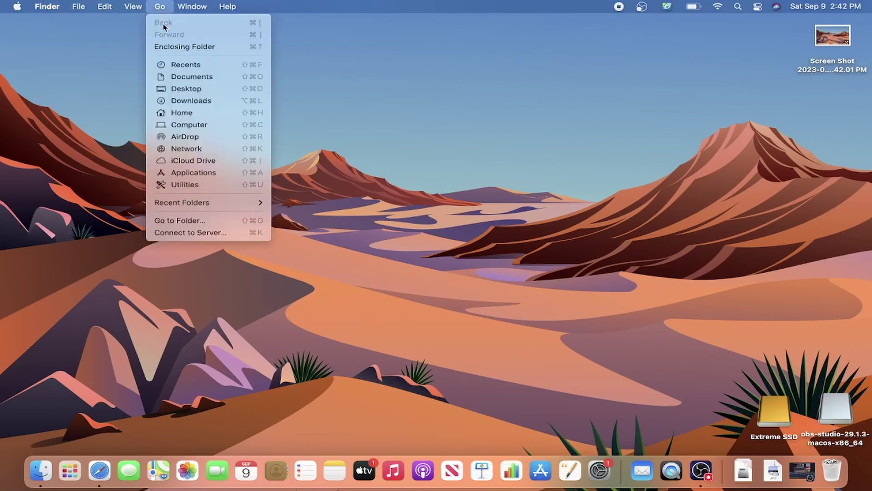
left_click(323, 136)
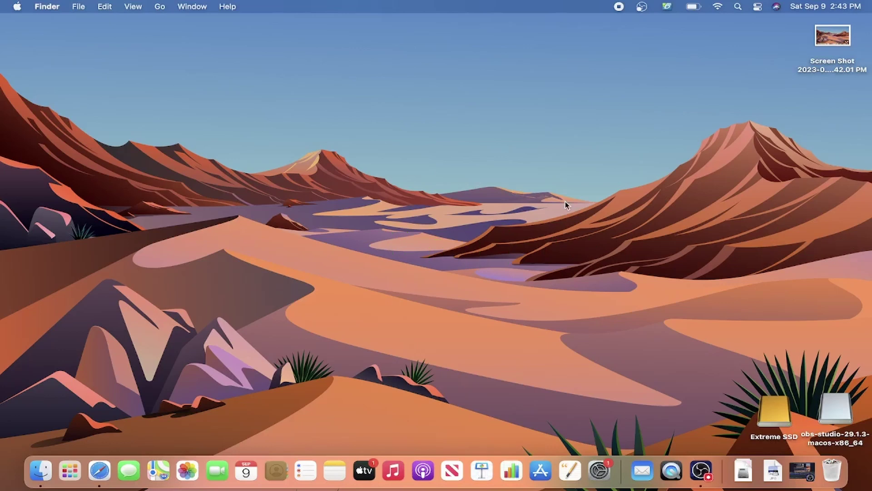
left_click(619, 6)
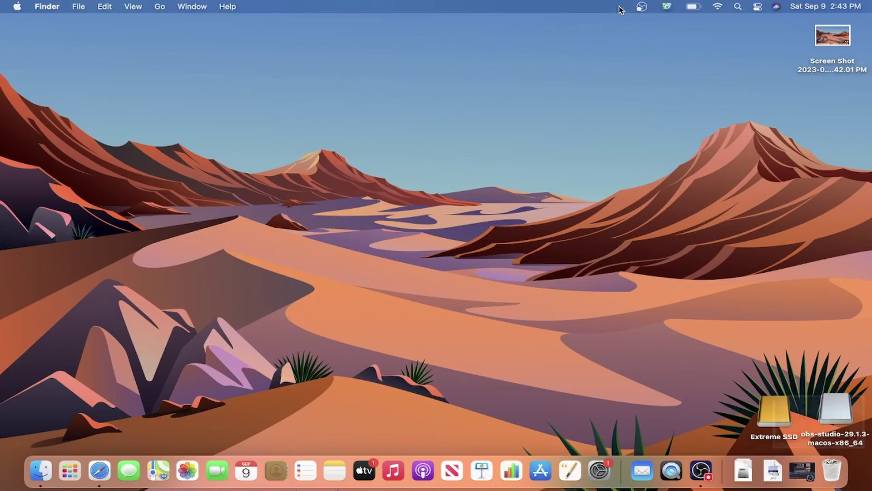
Open the saved Screen Recording in QuickTime Player, play it, and close the window
double_click(827, 96)
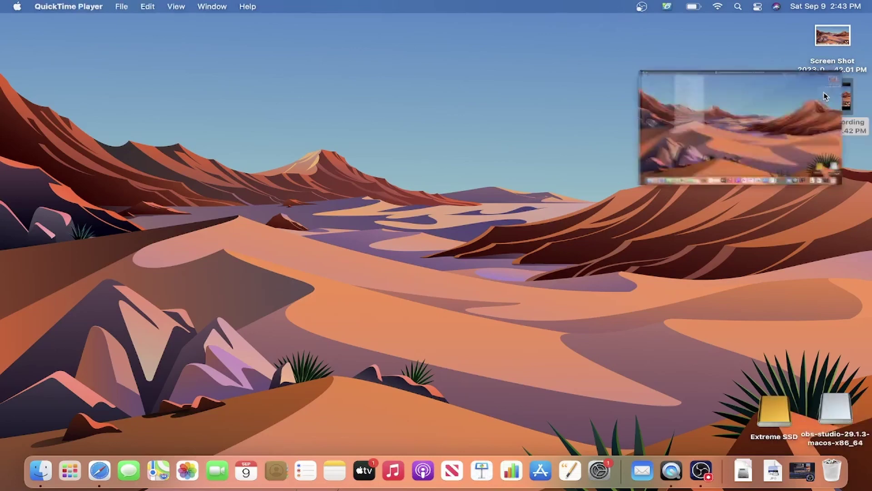
left_click(422, 360)
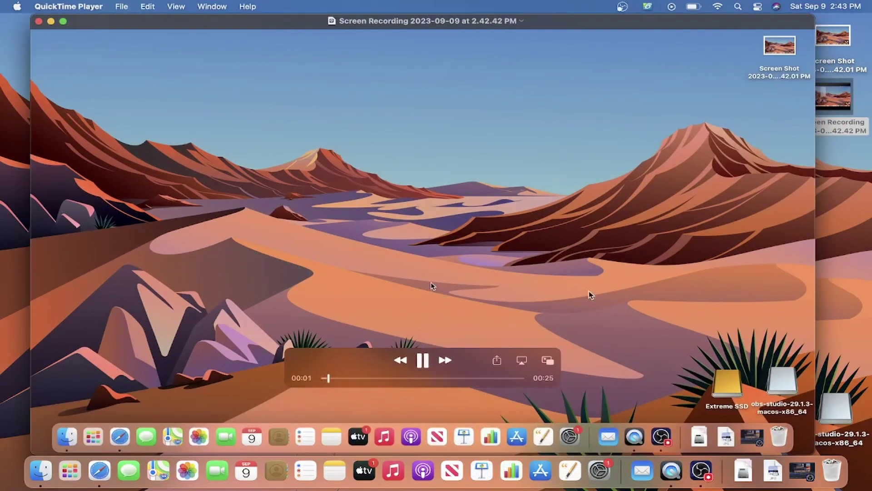
left_click(40, 21)
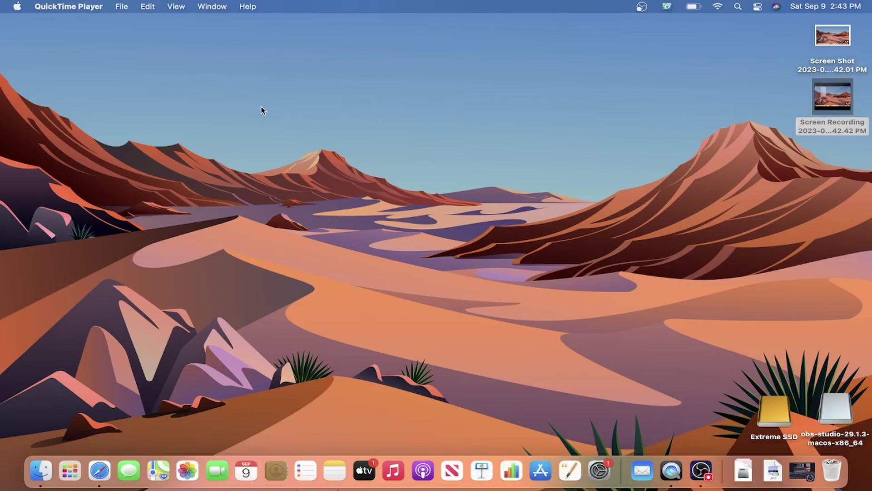
left_click(130, 8)
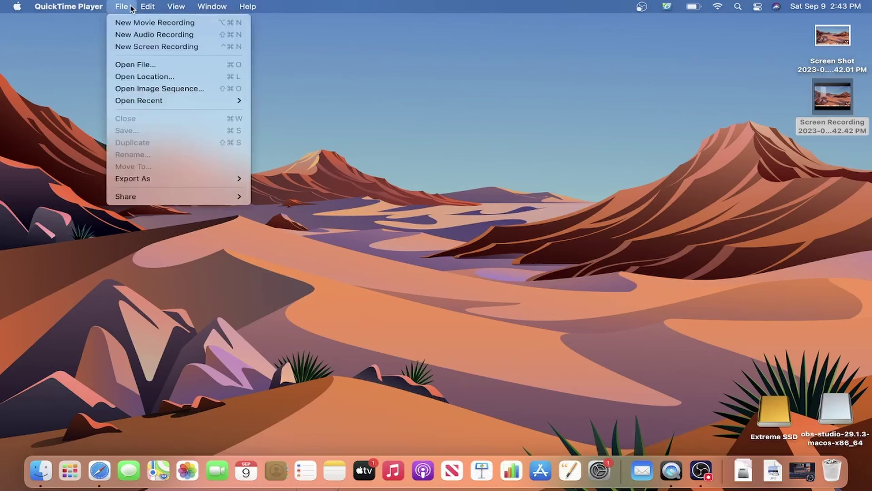
Start a new QuickTime screen recording and show its recording options
left_click(144, 46)
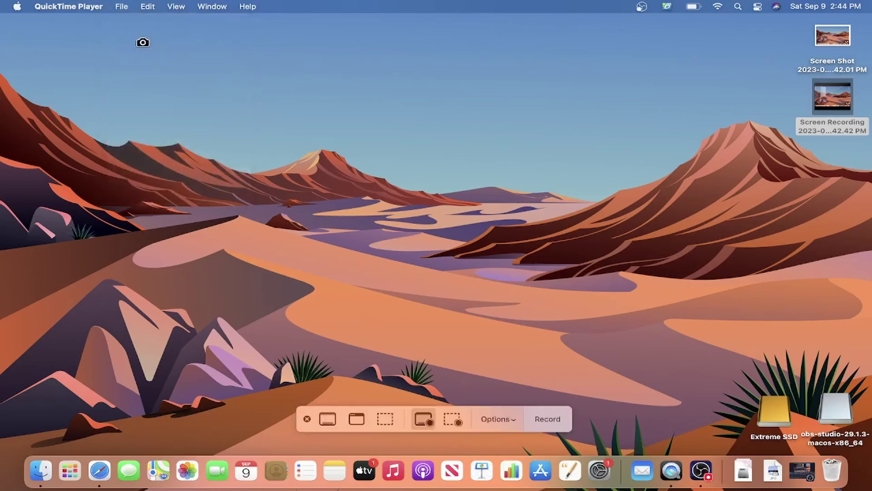
left_click(508, 419)
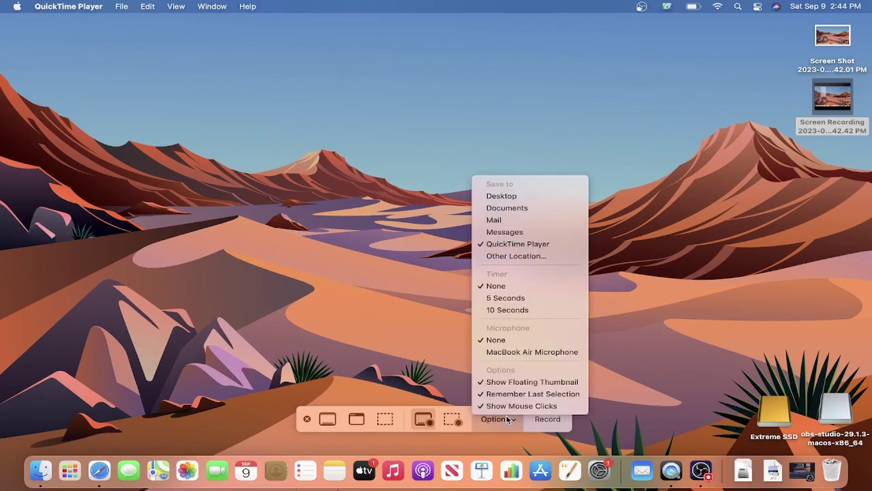